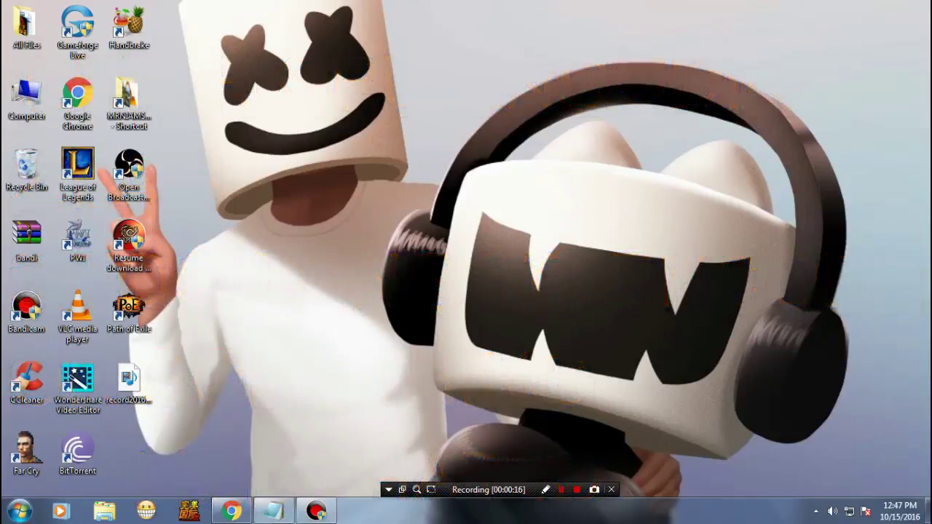
View the Computer's system properties, then close that window
{"action": "left_click", "coordinate": [22, 91]}
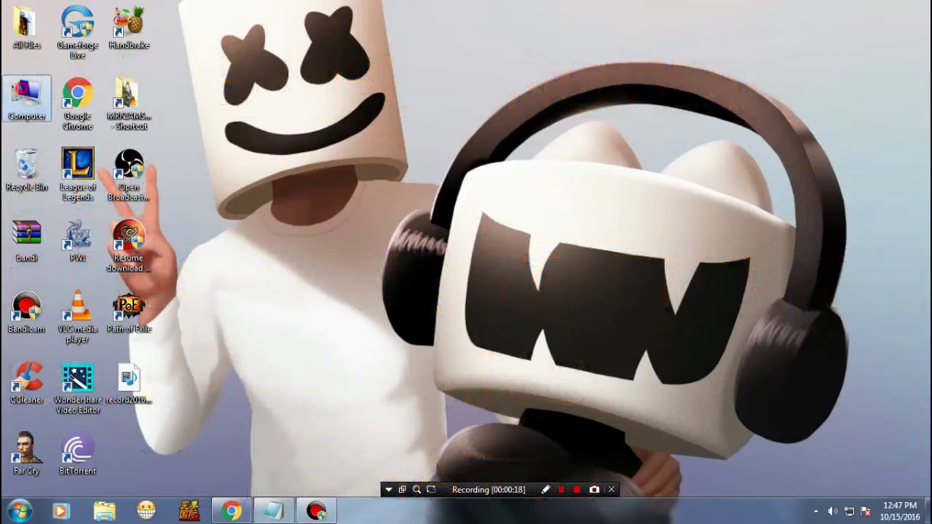
{"action": "right_click", "coordinate": [29, 87]}
{"action": "left_click", "coordinate": [62, 232]}
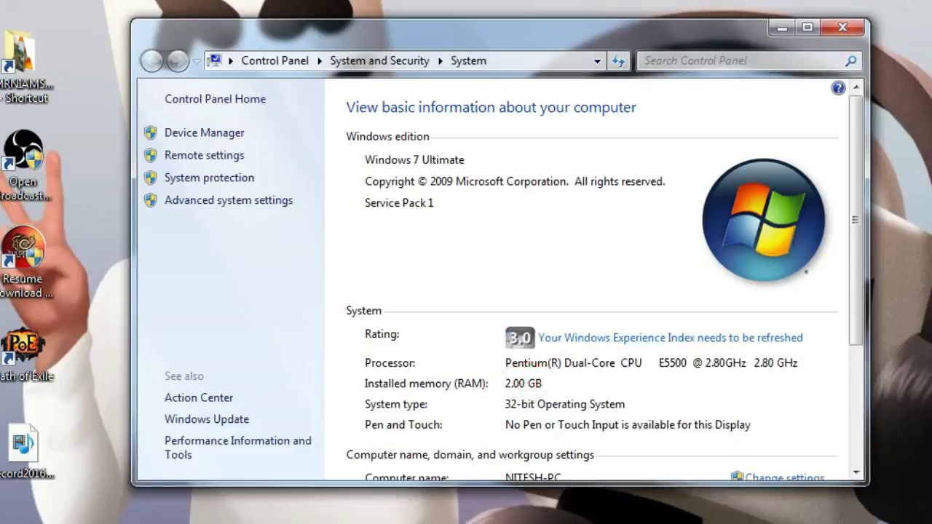
{"action": "scroll", "coordinate": [590, 291], "scroll_direction": "down", "scroll_amount": 1}
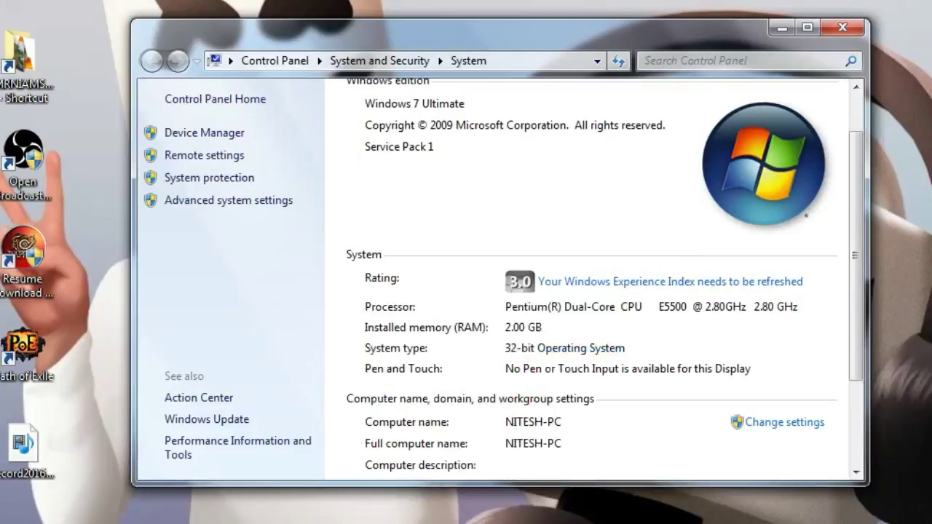
{"action": "scroll", "coordinate": [590, 291], "scroll_direction": "up", "scroll_amount": 1}
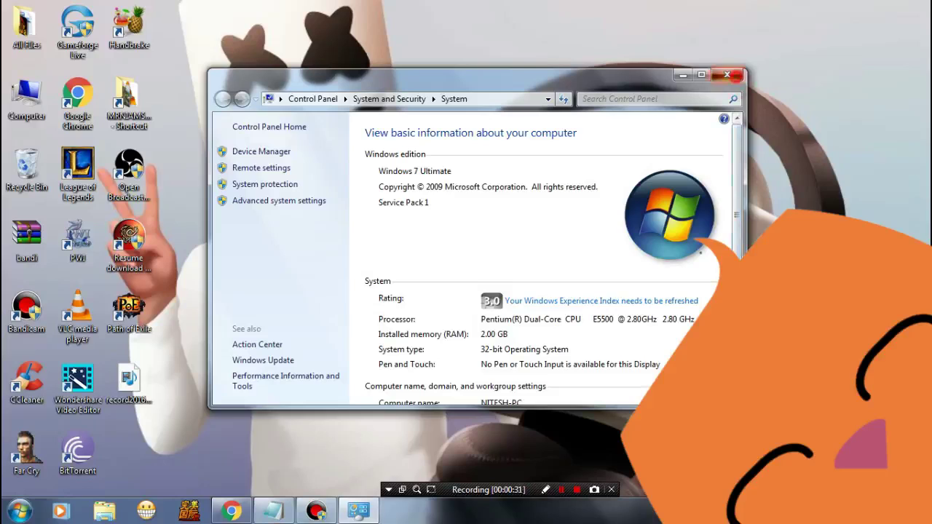
{"action": "left_click", "coordinate": [734, 75]}
Refresh the desktop and run the Open Broadcaster Software shortcut as administrator
{"action": "right_click", "coordinate": [281, 212]}
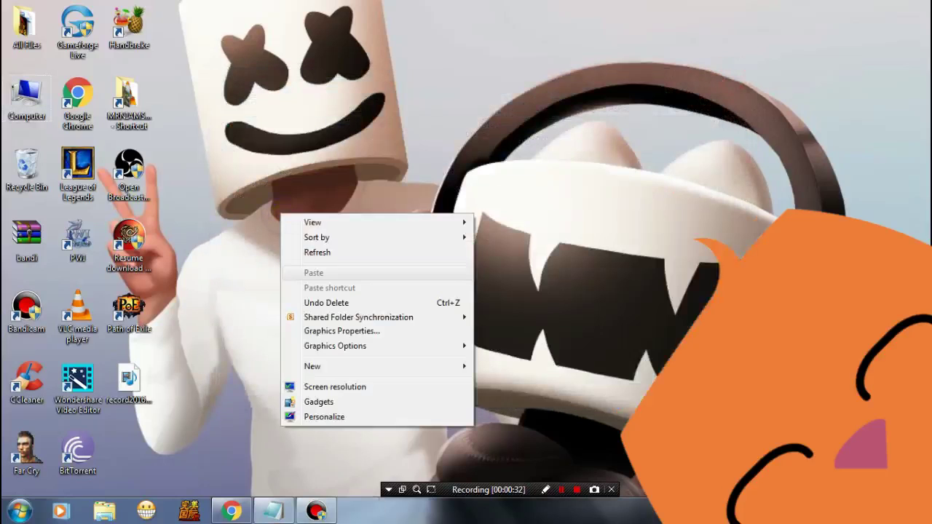
{"action": "left_click", "coordinate": [342, 252]}
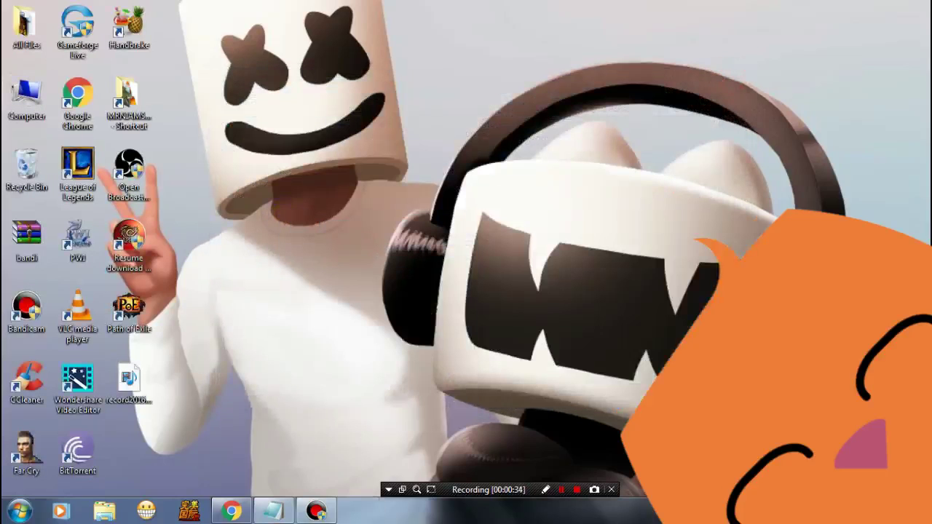
{"action": "right_click", "coordinate": [127, 179]}
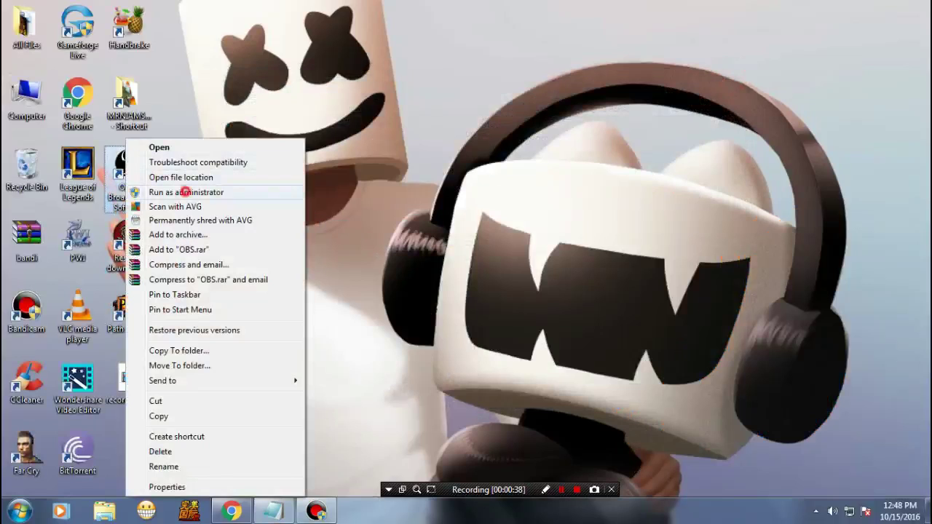
{"action": "left_click", "coordinate": [183, 192]}
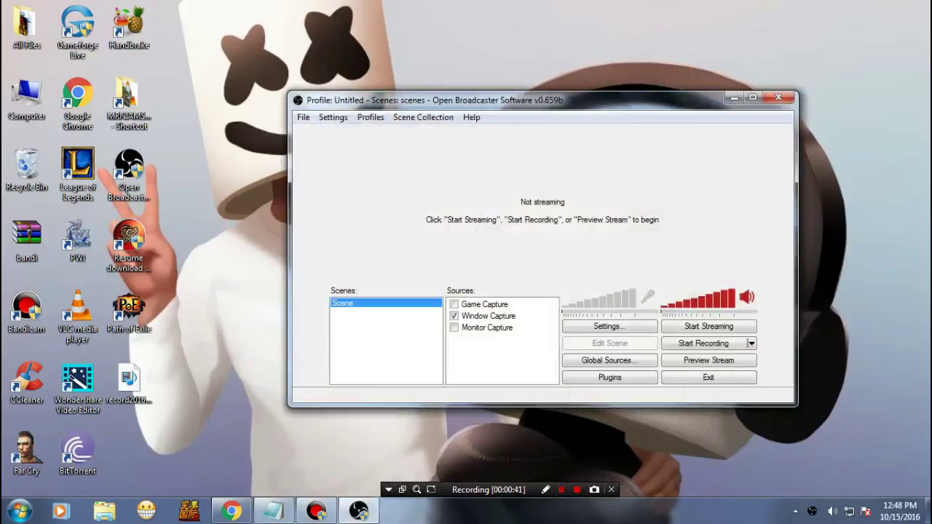
On the Settings Encoding page, set Max Bitrate to 800 kb/s
{"action": "left_click", "coordinate": [333, 118]}
{"action": "left_click", "coordinate": [346, 134]}
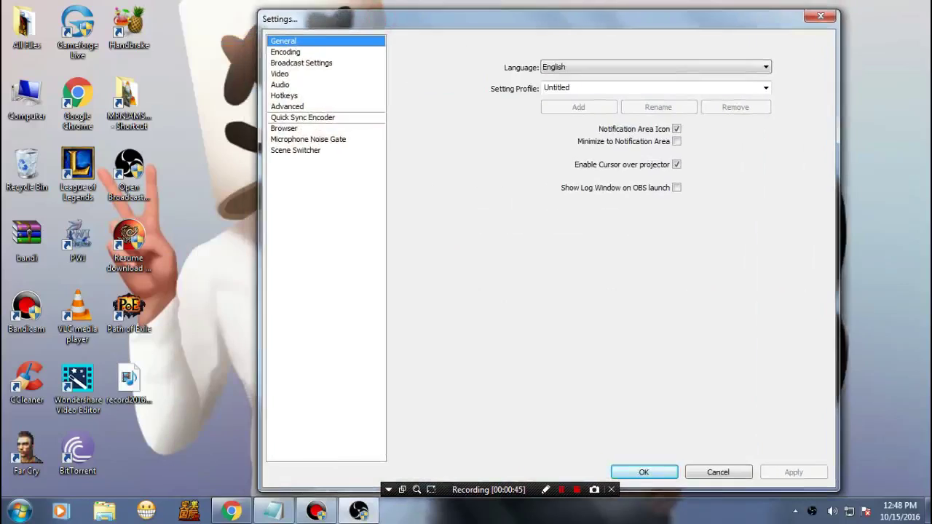
{"action": "left_click", "coordinate": [286, 52]}
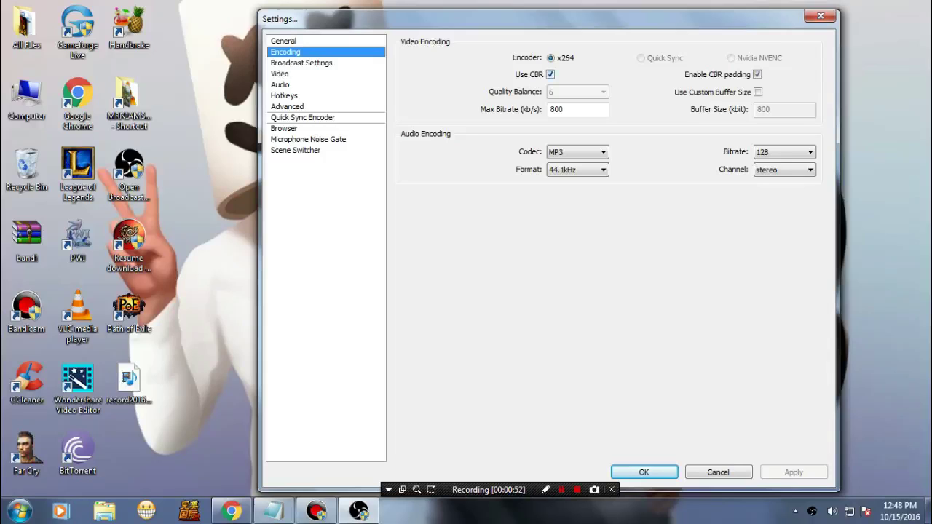
{"action": "double_click", "coordinate": [573, 108]}
{"action": "key", "text": "BackSpace"}
{"action": "type", "text": "1"}
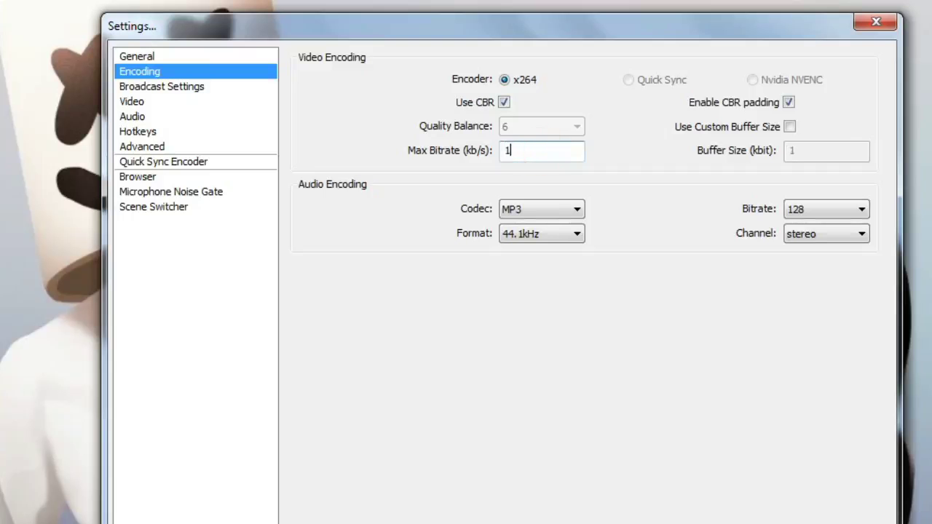
{"action": "type", "text": "000"}
{"action": "key", "text": "ctrl+a"}
{"action": "key", "text": "BackSpace"}
{"action": "type", "text": "800"}
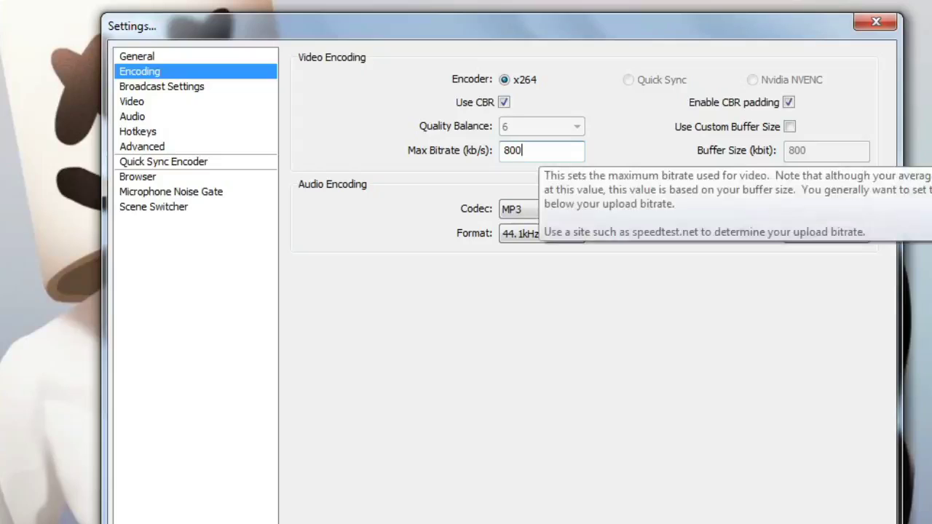
Dismiss the max bitrate explanation and confirm the 800 value is kept
{"action": "left_click", "coordinate": [534, 148]}
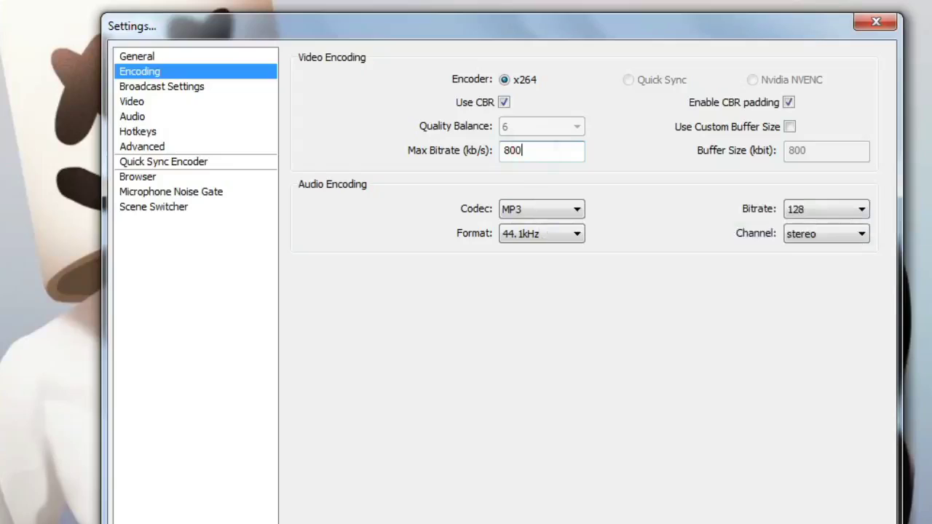
{"action": "left_click", "coordinate": [530, 150]}
{"action": "double_click", "coordinate": [536, 149]}
{"action": "left_click", "coordinate": [537, 149]}
Keep the audio at MP3 codec, 44.1kHz format and 128 bitrate
{"action": "left_click", "coordinate": [555, 207]}
{"action": "left_click", "coordinate": [524, 223]}
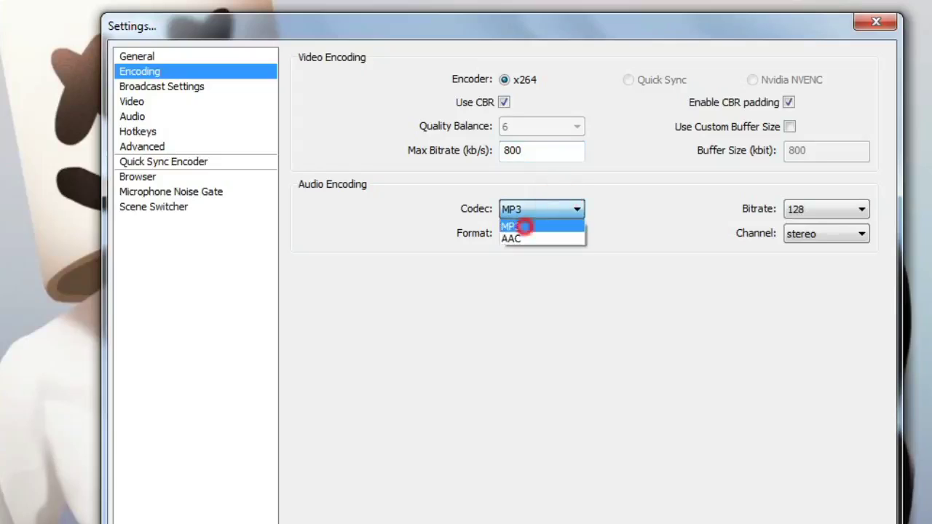
{"action": "left_click", "coordinate": [543, 233]}
{"action": "left_click", "coordinate": [537, 249]}
{"action": "left_click", "coordinate": [828, 209]}
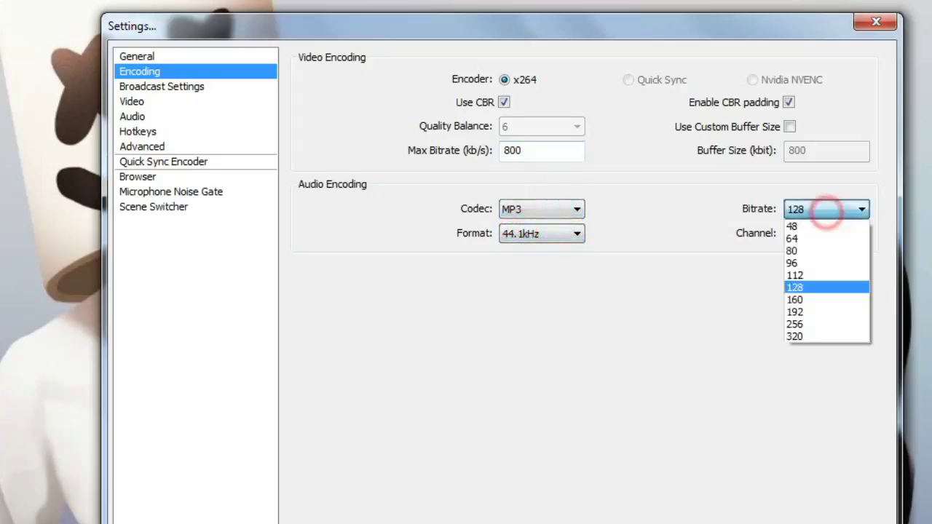
{"action": "left_click", "coordinate": [827, 206]}
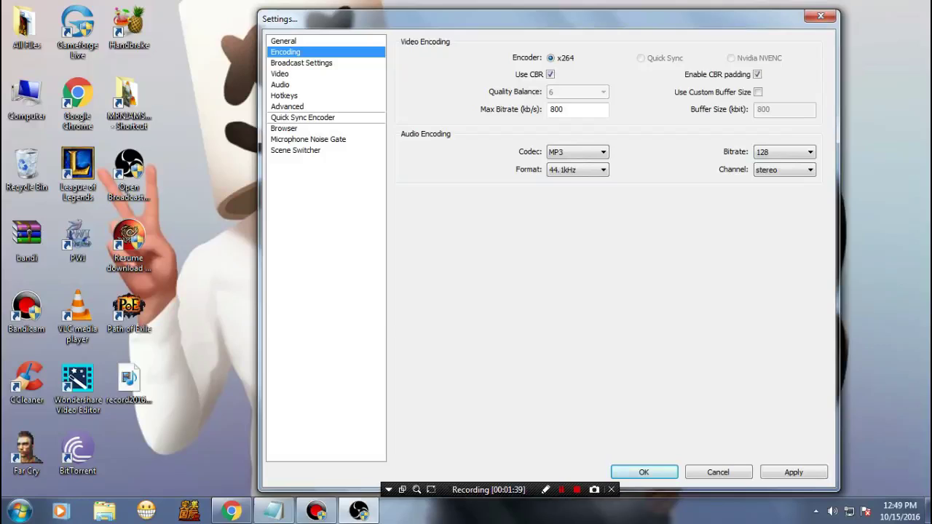
{"action": "left_click", "coordinate": [133, 101]}
Apply the encoding changes and set the custom base resolution to 1280x720
{"action": "left_click", "coordinate": [324, 410]}
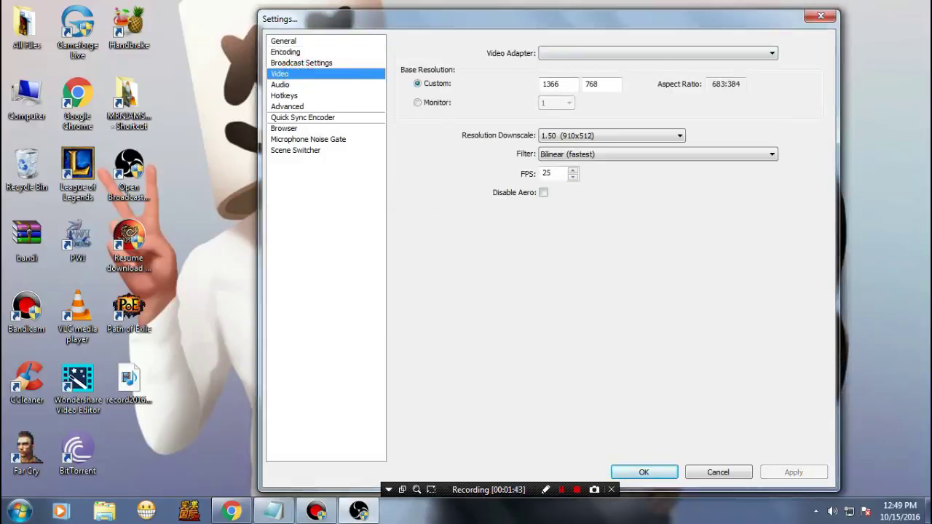
{"action": "left_click", "coordinate": [562, 83]}
{"action": "left_click", "coordinate": [609, 84]}
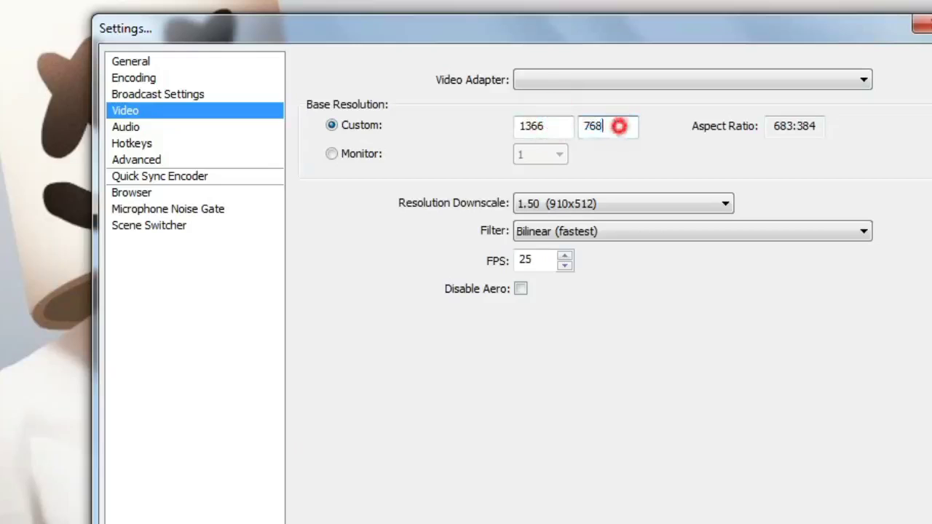
{"action": "double_click", "coordinate": [524, 128]}
{"action": "left_click", "coordinate": [566, 131]}
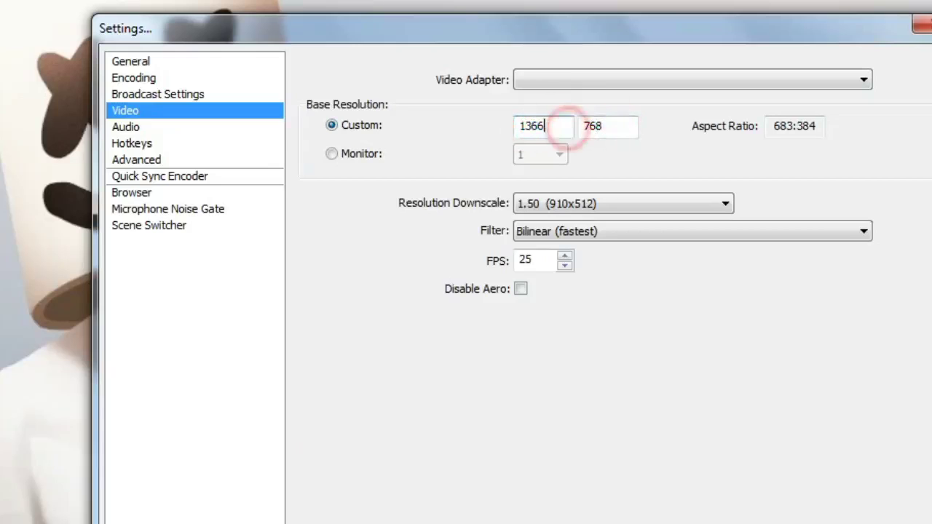
{"action": "key", "text": "BackSpace"}
{"action": "key", "text": "BackSpace"}
{"action": "key", "text": "BackSpace"}
{"action": "key", "text": "BackSpace"}
{"action": "type", "text": "1"}
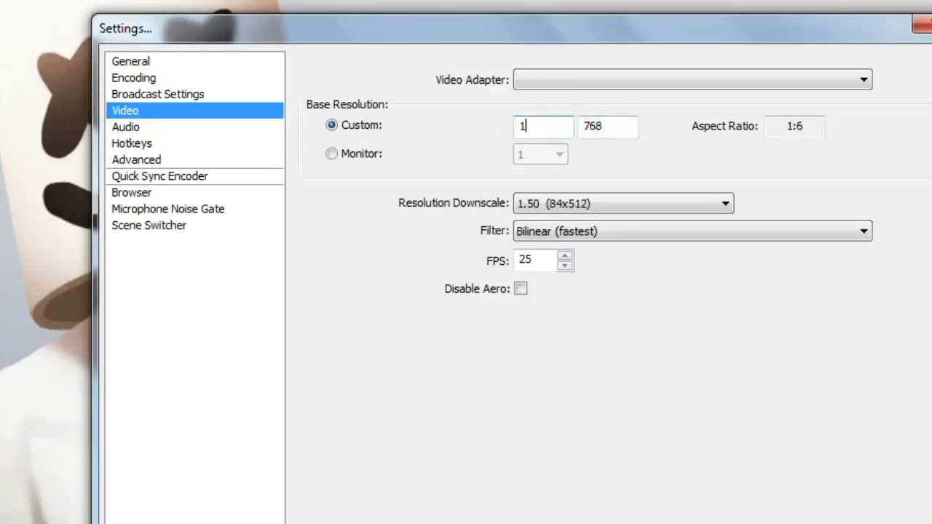
{"action": "type", "text": "280"}
{"action": "left_click", "coordinate": [624, 130]}
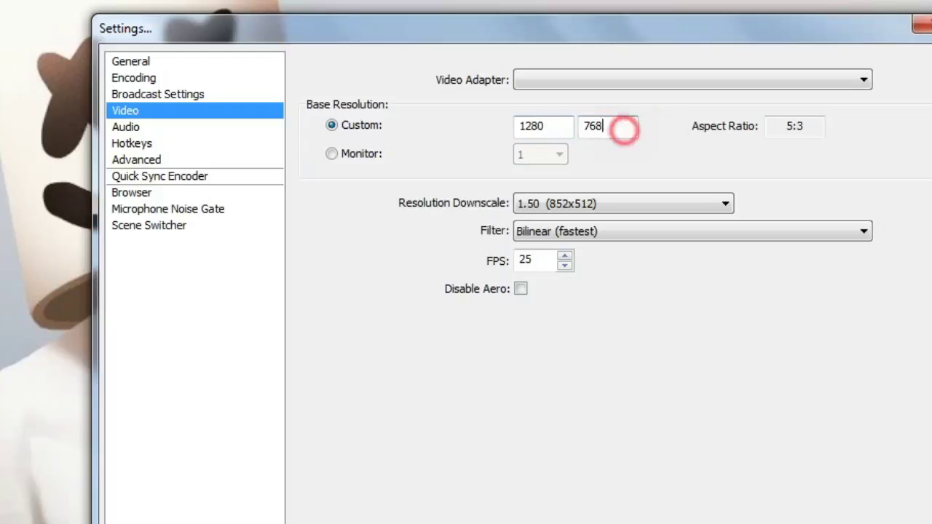
{"action": "key", "text": "BackSpace"}
{"action": "key", "text": "BackSpace"}
{"action": "type", "text": "2"}
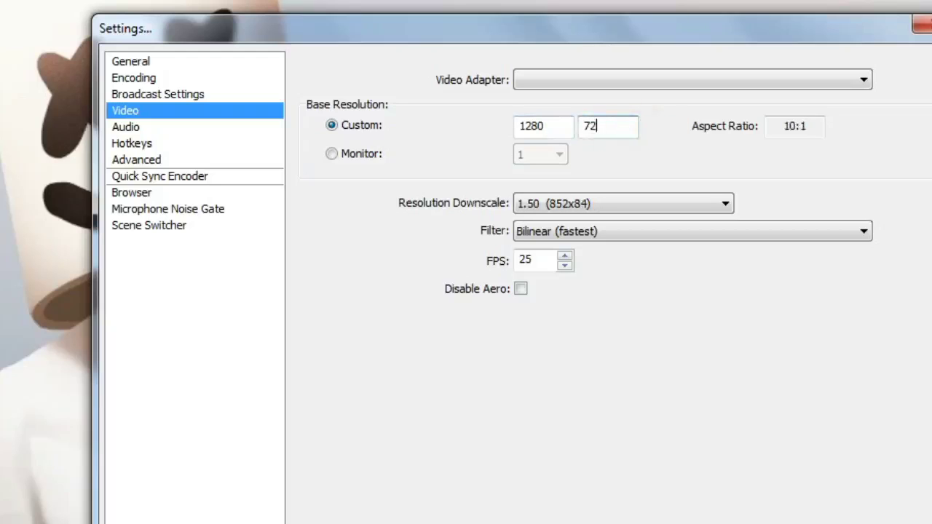
{"action": "type", "text": "0"}
Keep 1.50 downscale and the Bilinear filter, and leave FPS at 25
{"action": "left_click", "coordinate": [558, 210]}
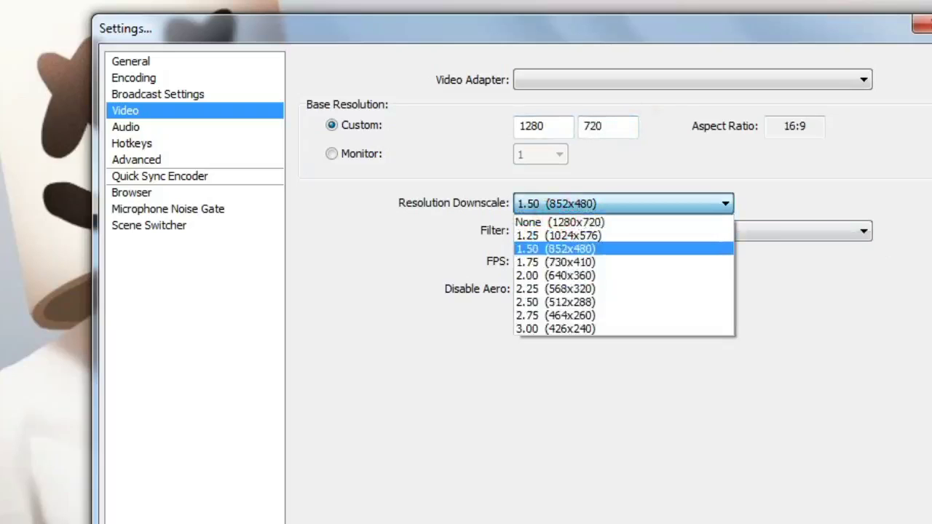
{"action": "left_click", "coordinate": [561, 249]}
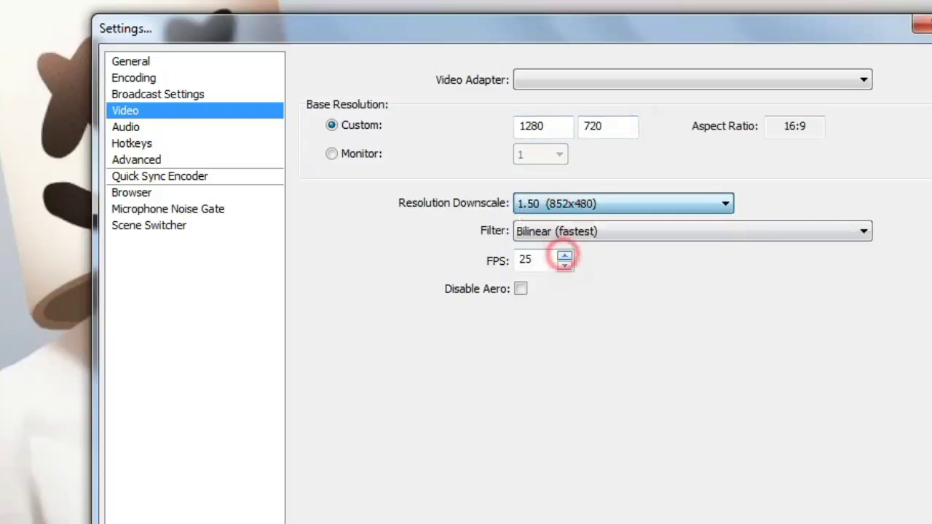
{"action": "left_click", "coordinate": [561, 230]}
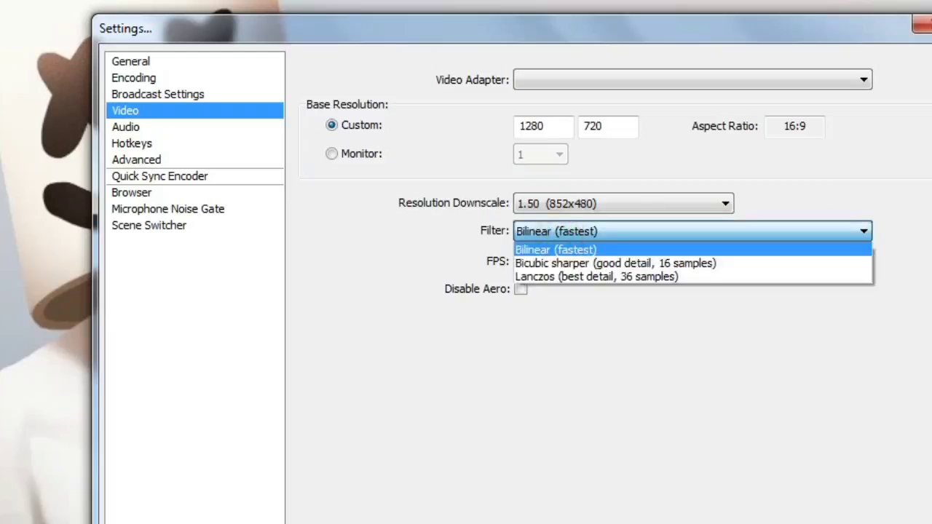
{"action": "left_click", "coordinate": [575, 251]}
{"action": "left_click", "coordinate": [541, 265]}
{"action": "key", "text": "BackSpace"}
{"action": "key", "text": "BackSpace"}
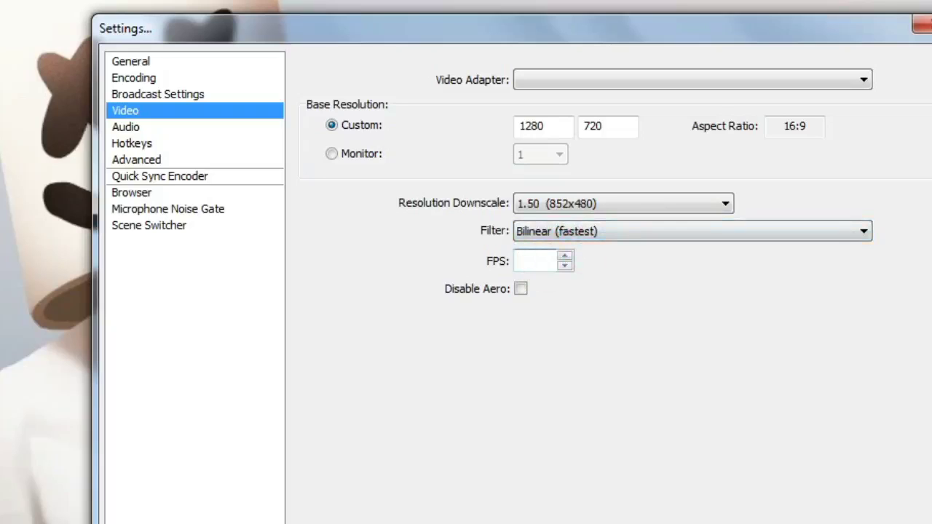
{"action": "type", "text": "30"}
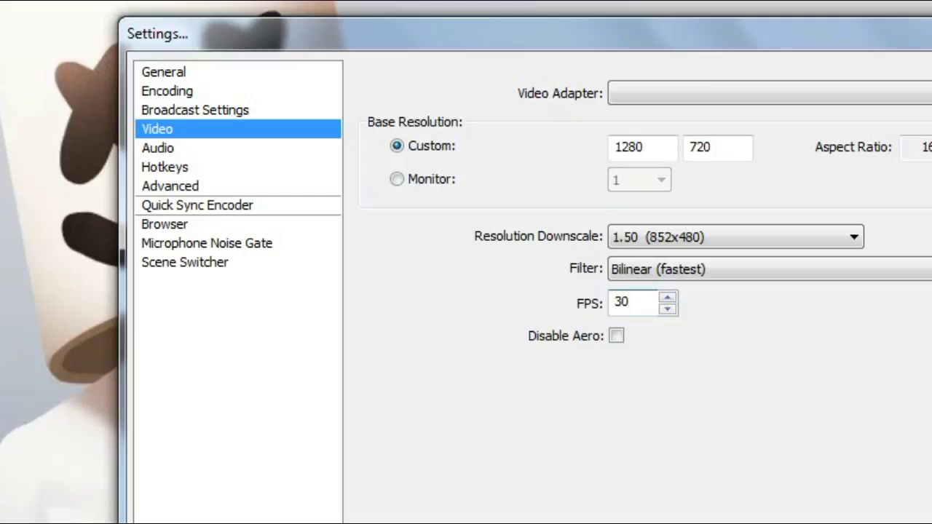
{"action": "key", "text": "BackSpace"}
{"action": "key", "text": "BackSpace"}
{"action": "type", "text": "25"}
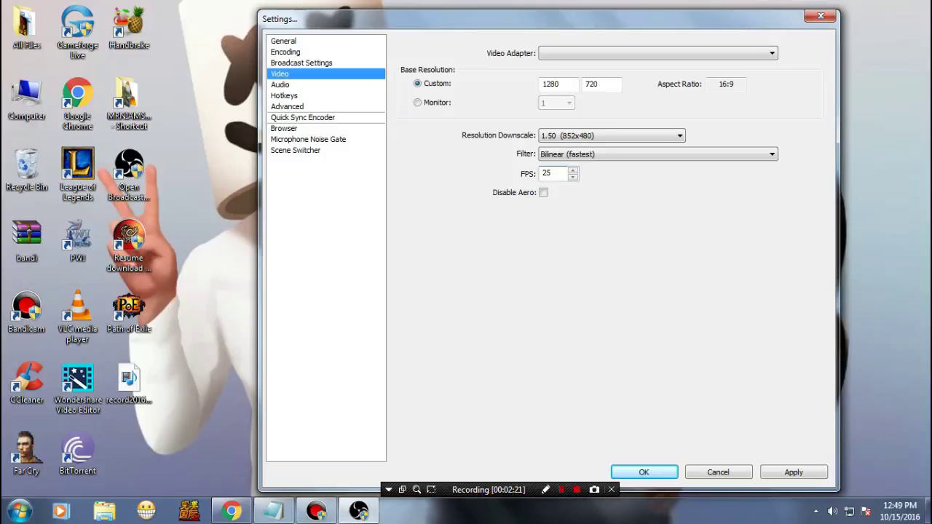
Confirm applying the video settings, then set Advanced Scene Buffering Time to 400 ms
{"action": "left_click", "coordinate": [284, 95]}
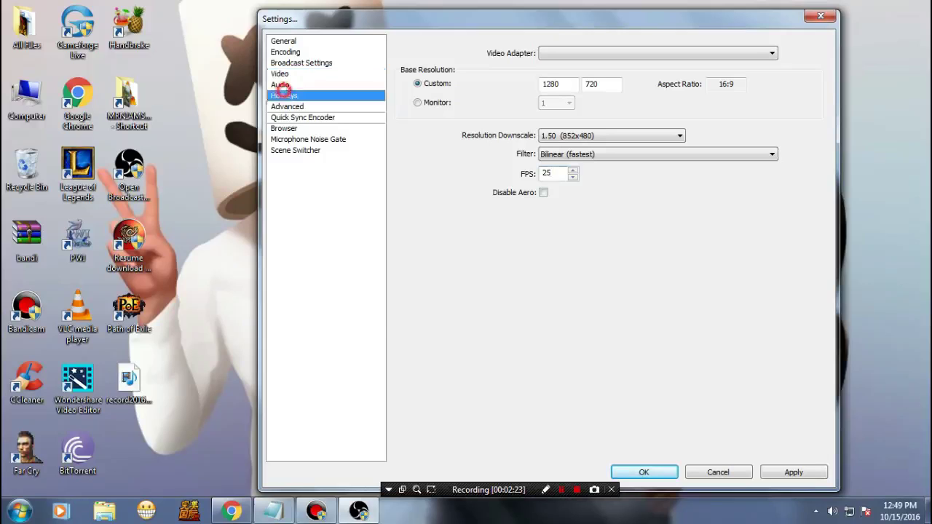
{"action": "left_click", "coordinate": [429, 297]}
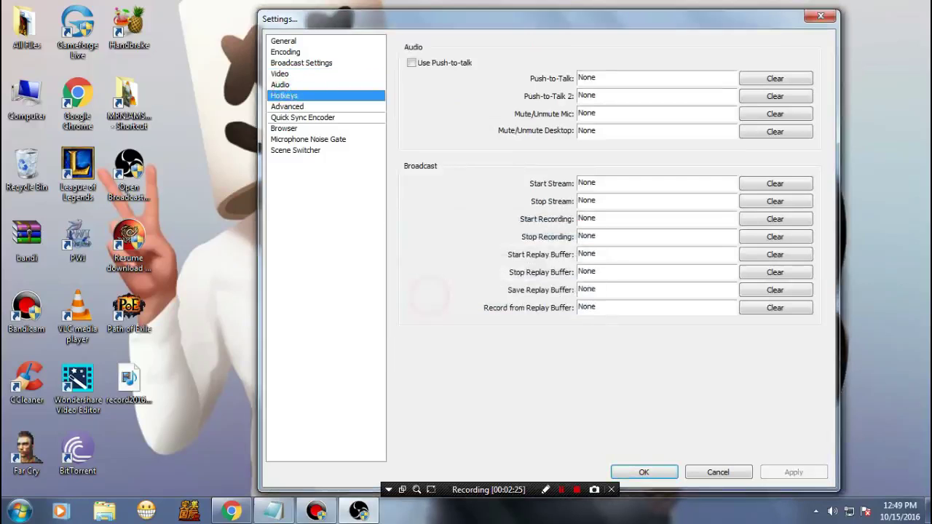
{"action": "left_click", "coordinate": [291, 107]}
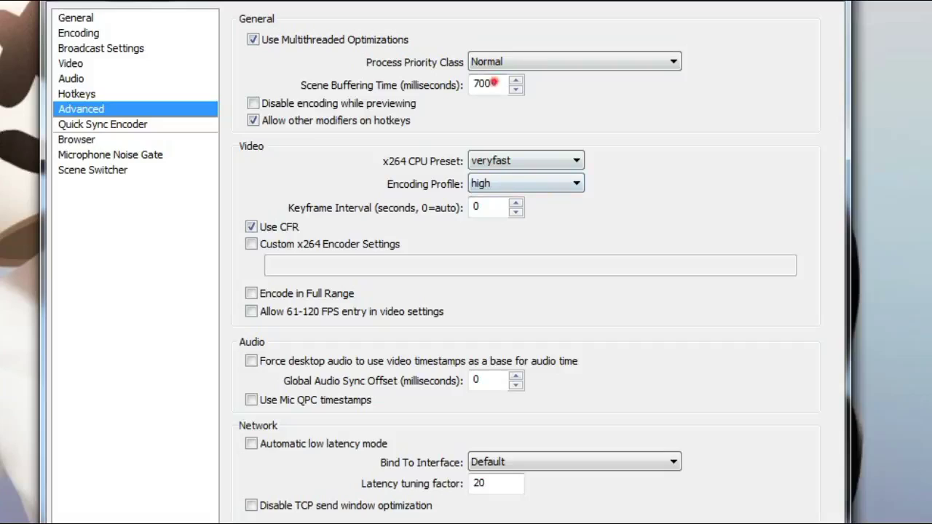
{"action": "double_click", "coordinate": [582, 88]}
{"action": "key", "text": "BackSpace"}
{"action": "type", "text": "400"}
Set the encoding profile to main and the x264 CPU preset to superfast
{"action": "left_click", "coordinate": [496, 184]}
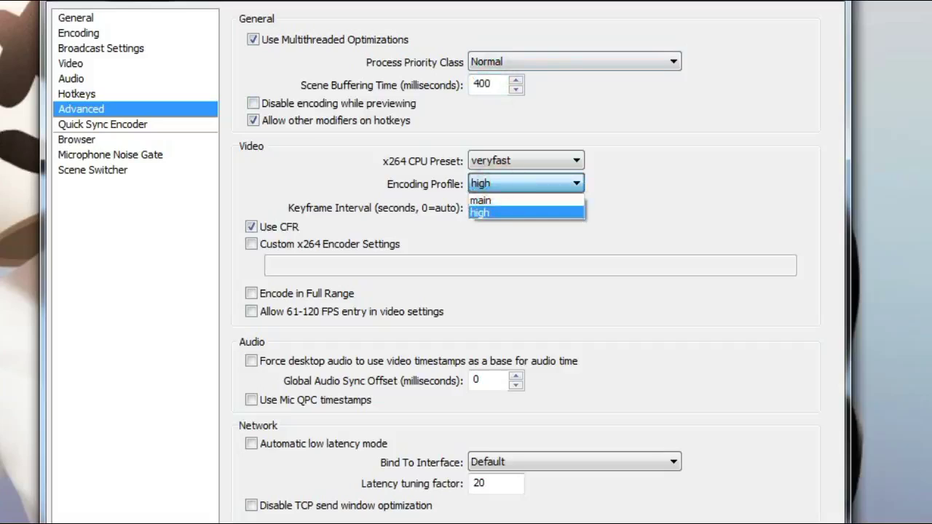
{"action": "left_click", "coordinate": [487, 200]}
{"action": "left_click", "coordinate": [529, 159]}
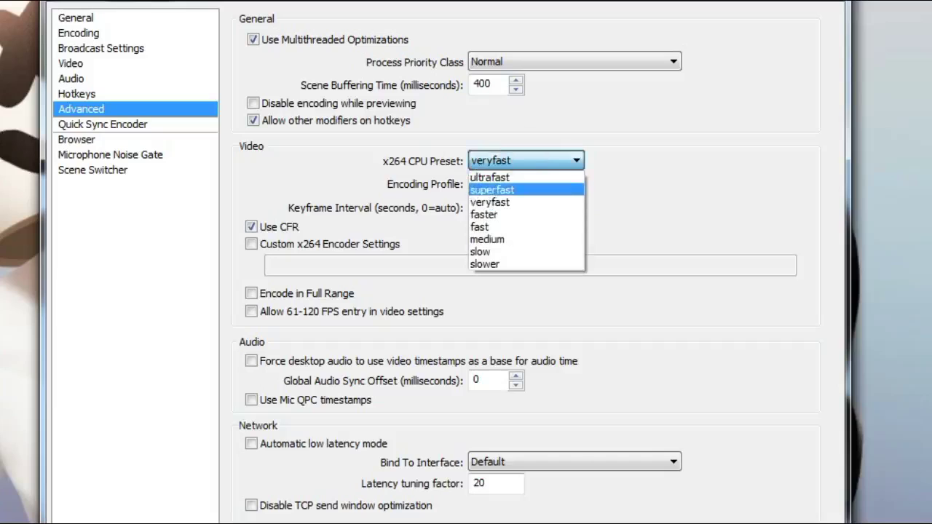
{"action": "left_click", "coordinate": [503, 189]}
{"action": "left_click", "coordinate": [431, 441]}
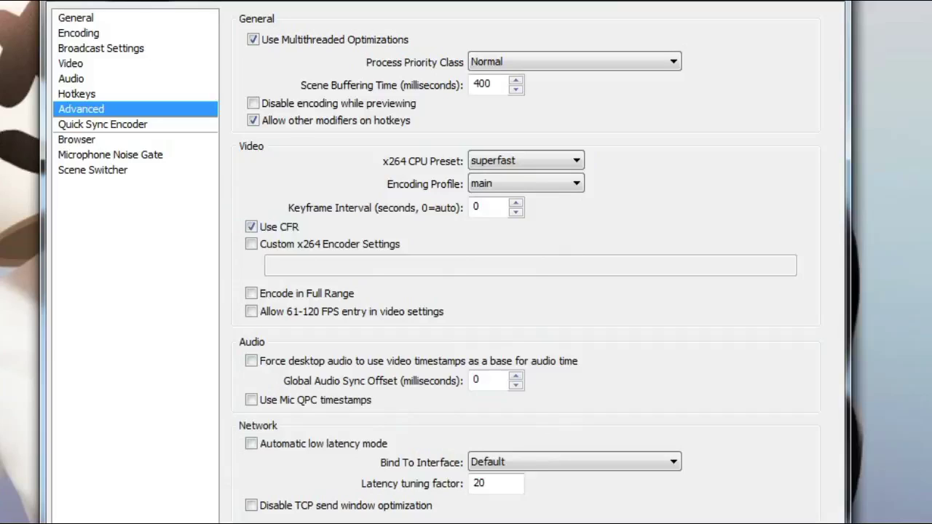
{"action": "left_click", "coordinate": [529, 160]}
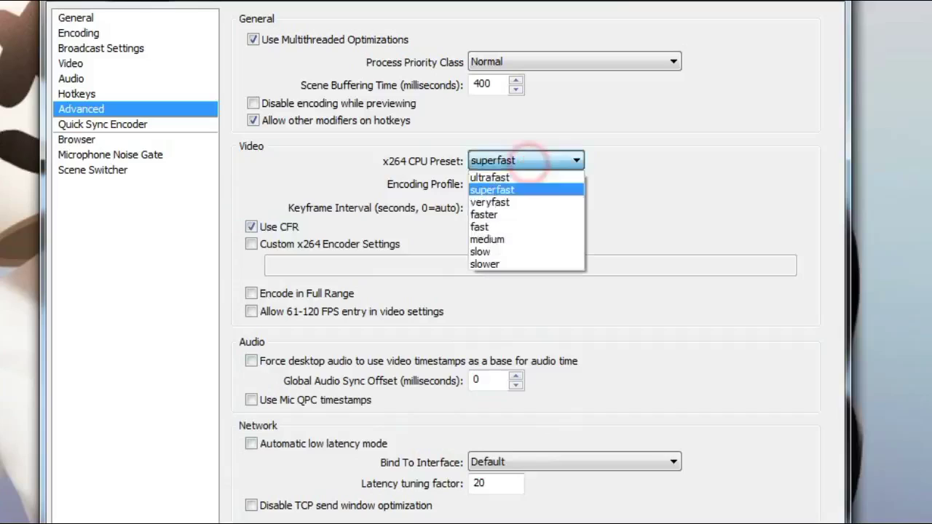
{"action": "left_click", "coordinate": [531, 161]}
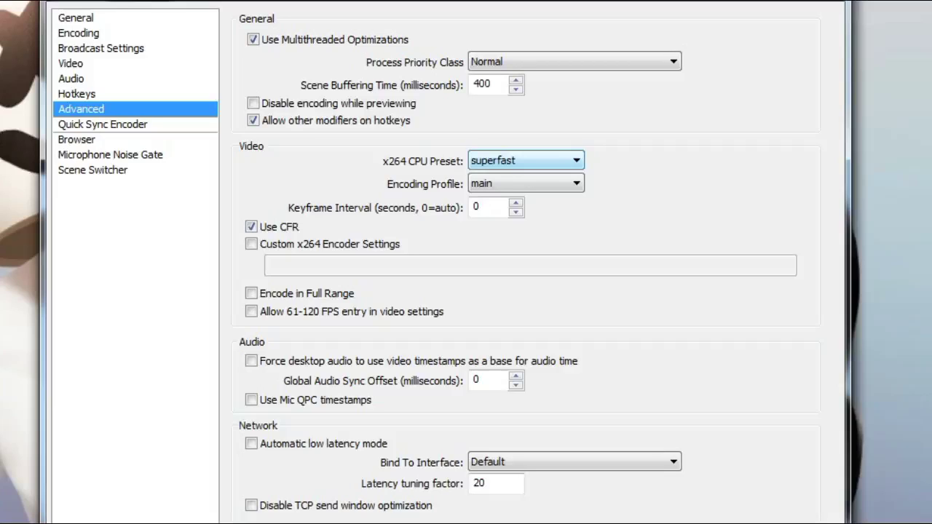
{"action": "left_click", "coordinate": [530, 161]}
{"action": "left_click", "coordinate": [530, 161]}
Set the keyframe interval to 4 and apply the settings
{"action": "left_click", "coordinate": [484, 208]}
{"action": "key", "text": "BackSpace"}
{"action": "type", "text": "4"}
{"action": "left_click", "coordinate": [572, 176]}
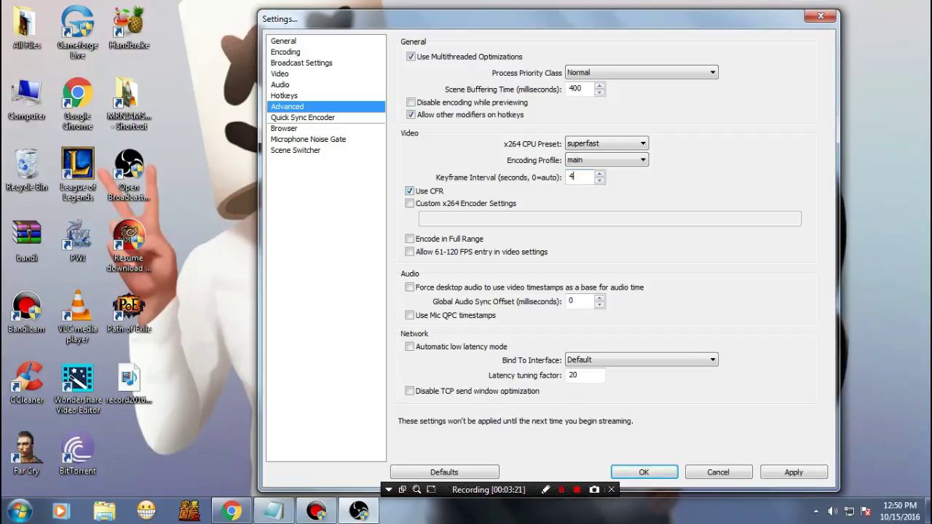
{"action": "left_click", "coordinate": [794, 472]}
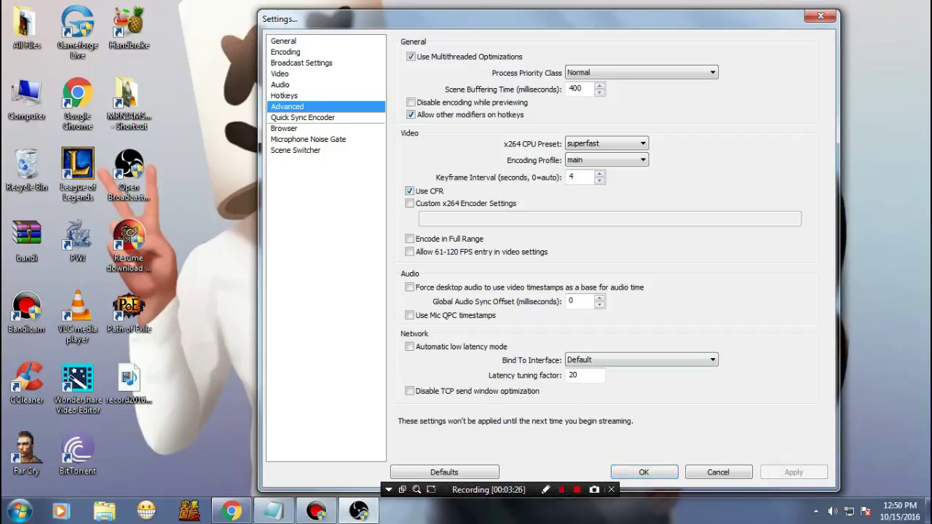
Close Settings, exit OBS, and reopen it from its desktop shortcut
{"action": "key", "text": "Return"}
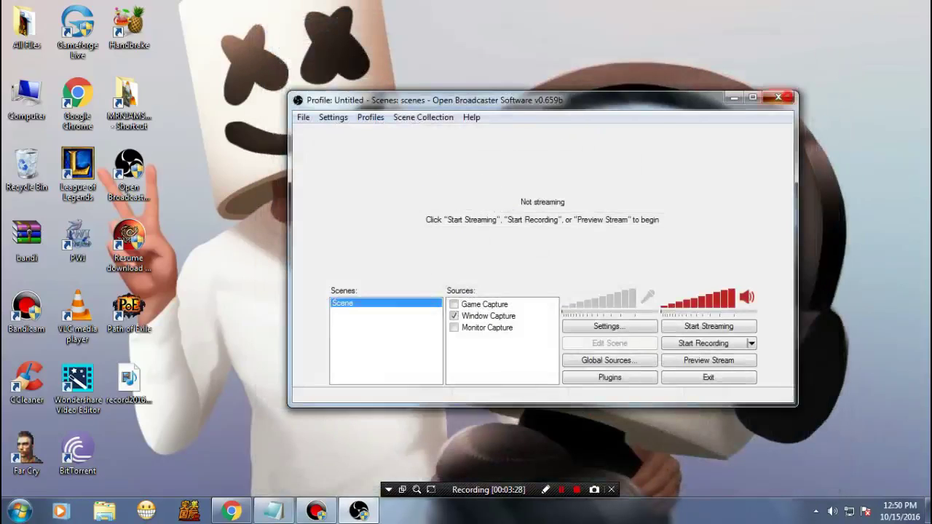
{"action": "left_click", "coordinate": [778, 97]}
{"action": "right_click", "coordinate": [146, 173]}
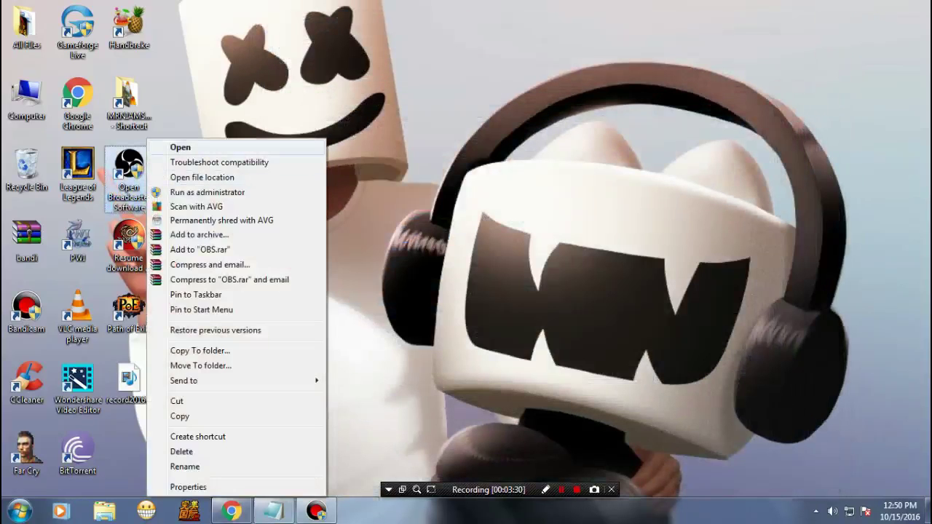
{"action": "left_click", "coordinate": [200, 146]}
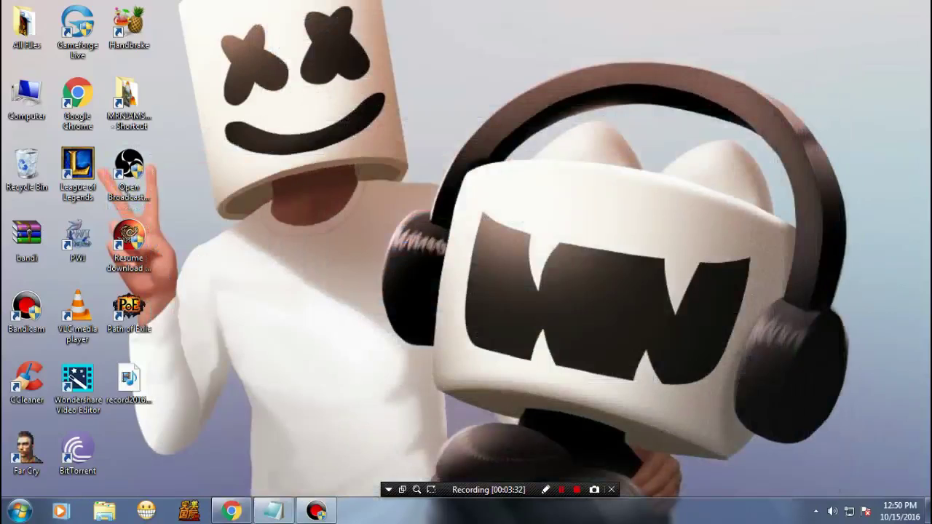